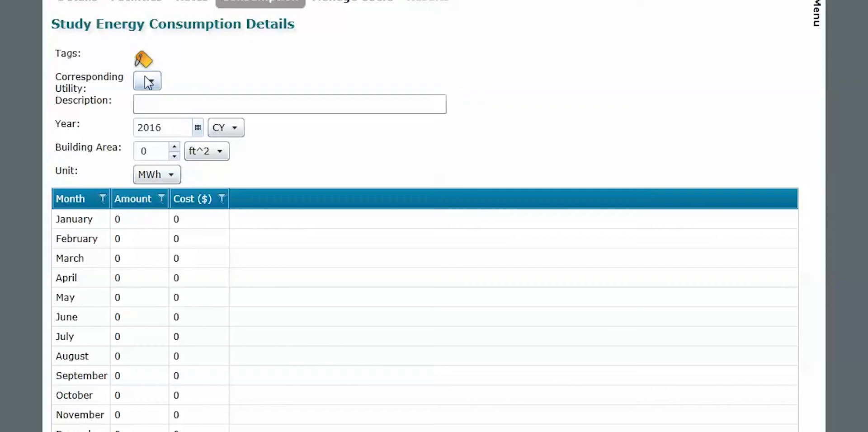
# Assign Electric Utility as the corresponding utility and describe the consumption entry as "Electric Utility".
pyautogui.click(149, 82)
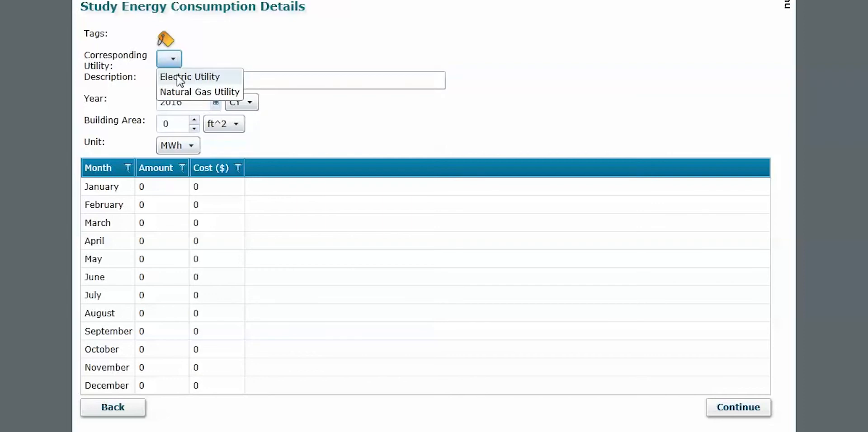
pyautogui.click(177, 80)
pyautogui.click(176, 83)
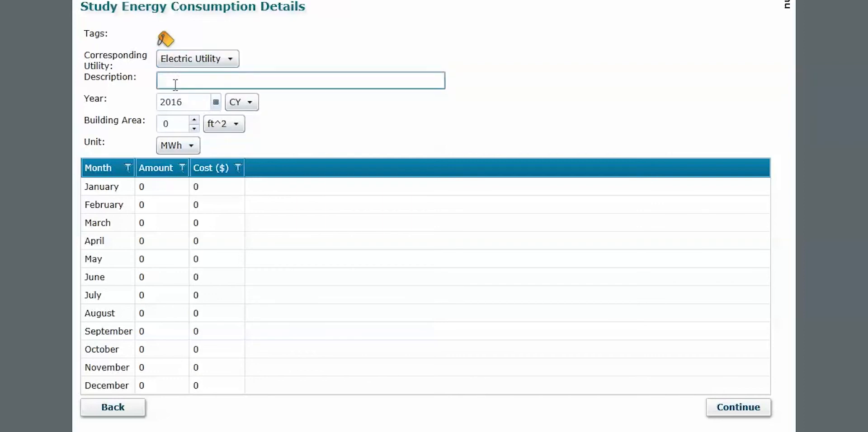
pyautogui.write('Electric Utility')
# Set the building area to 3,200,000 ft^2 and the consumption unit to kWh.
pyautogui.click(253, 107)
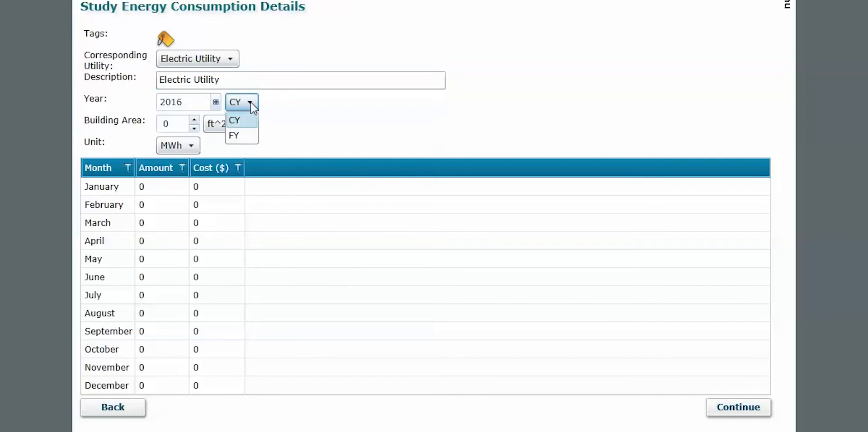
pyautogui.click(180, 131)
pyautogui.click(180, 130)
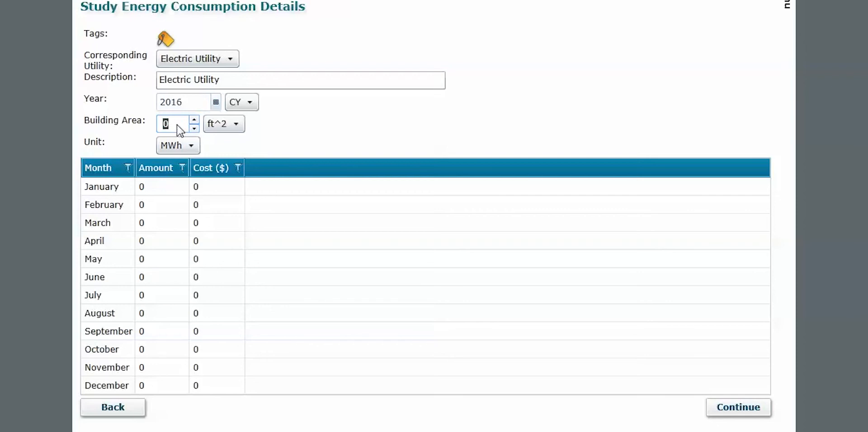
pyautogui.write('3200000')
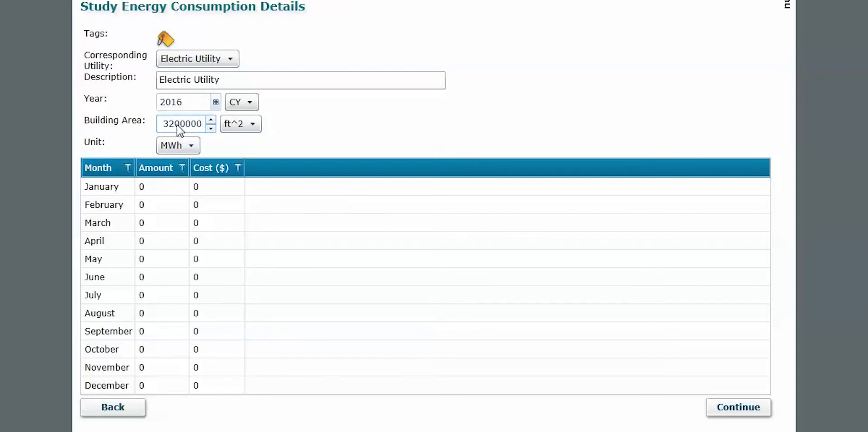
pyautogui.click(196, 146)
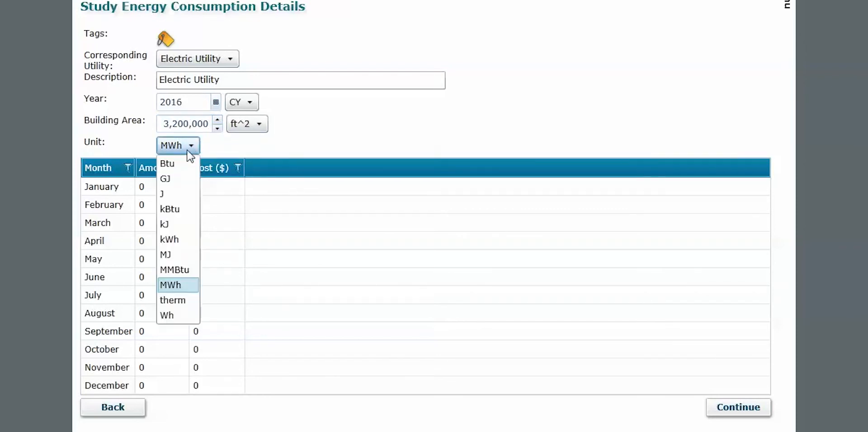
pyautogui.click(175, 240)
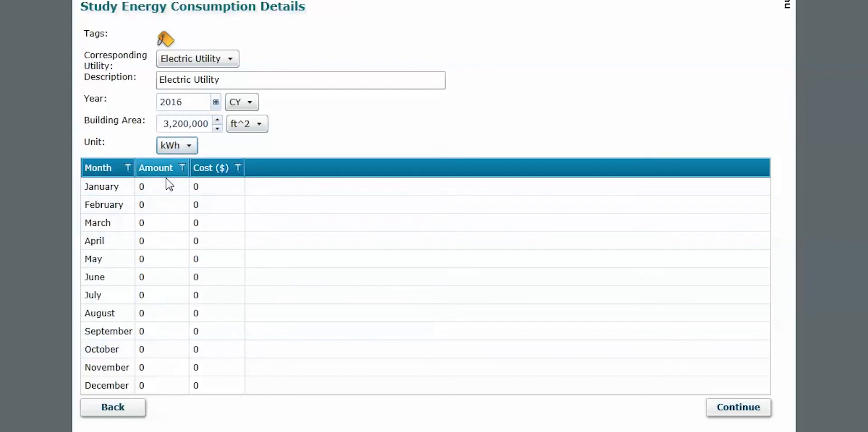
# Enter the January to April electricity amounts as 800, 900, 1000 and 1100 kWh.
pyautogui.click(164, 189)
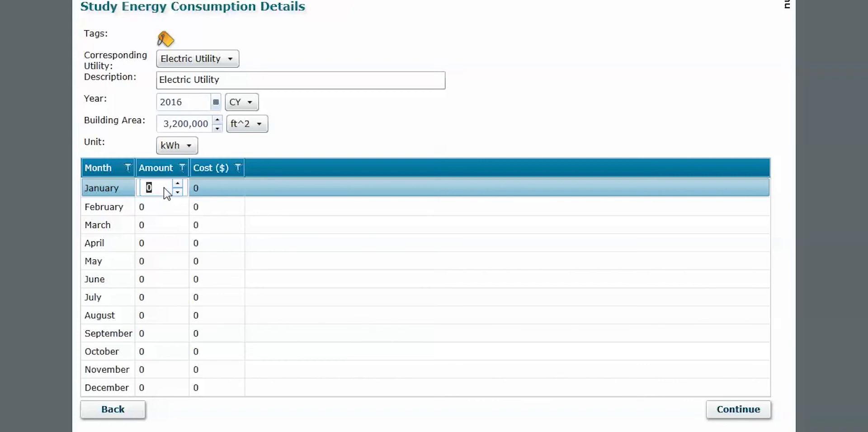
pyautogui.write('800')
pyautogui.press('Return')
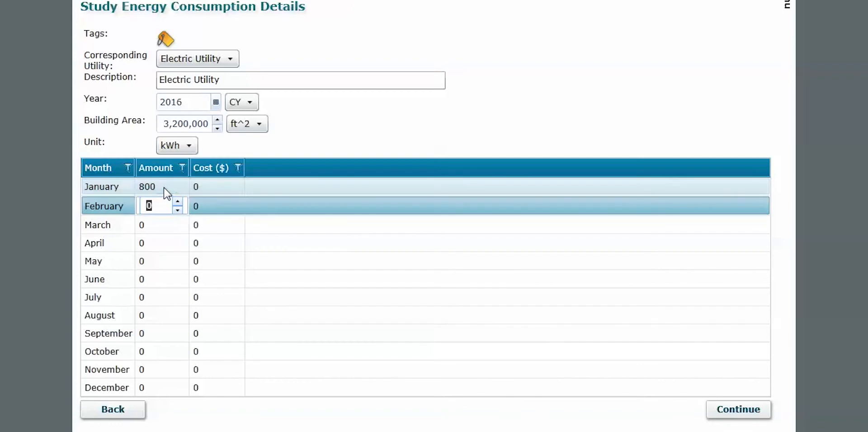
pyautogui.write('900')
pyautogui.press('Return')
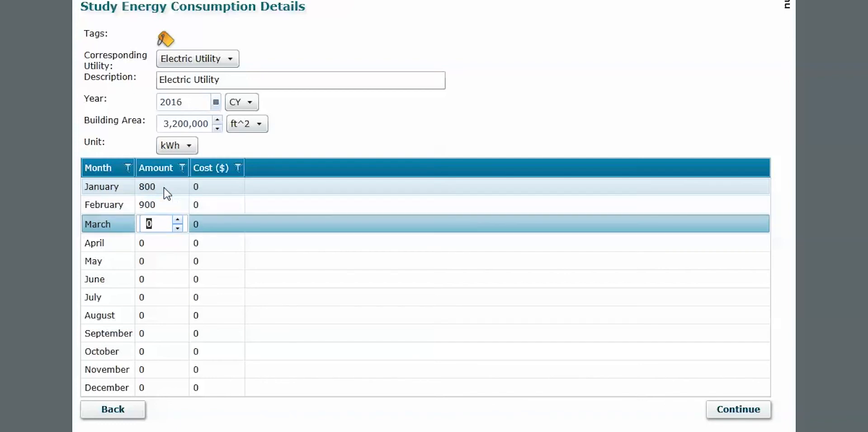
pyautogui.write('1000')
pyautogui.press('Return')
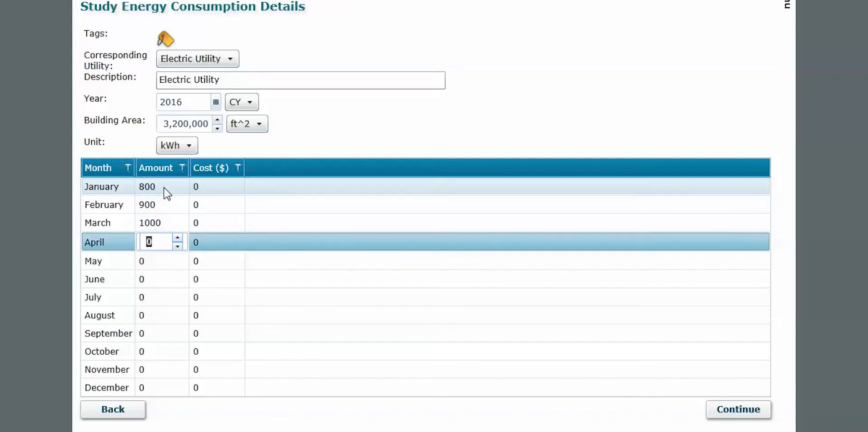
pyautogui.write('1100')
pyautogui.press('Return')
# Enter the May to August electricity amounts as 1300, 1500, 1800 and 2000 kWh.
pyautogui.write('1')
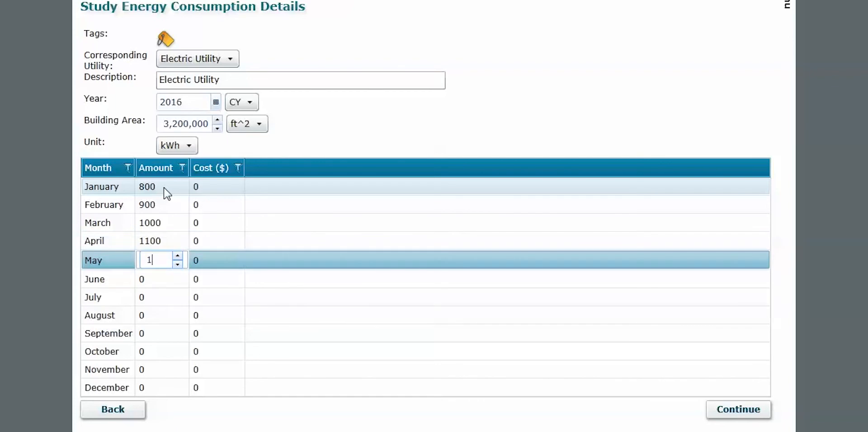
pyautogui.write('300')
pyautogui.press('Return')
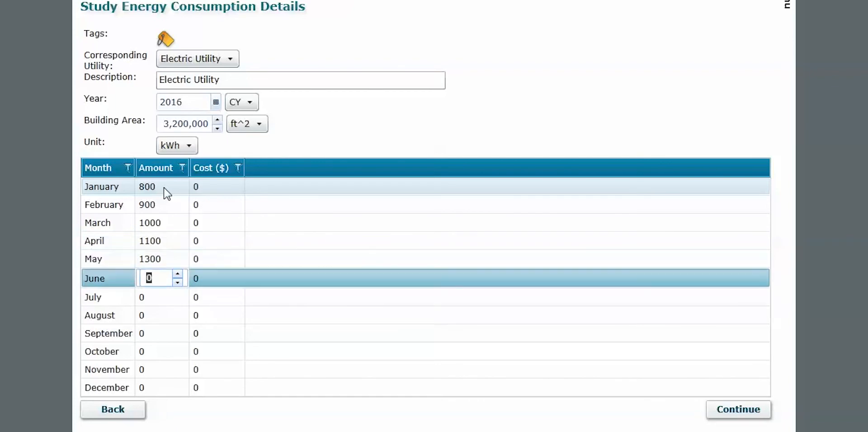
pyautogui.write('1500')
pyautogui.press('Return')
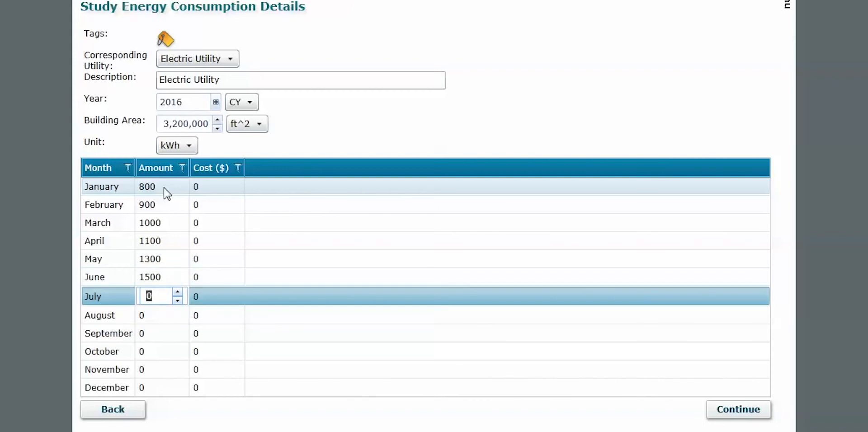
pyautogui.write('1800')
pyautogui.press('Return')
pyautogui.write('1800')
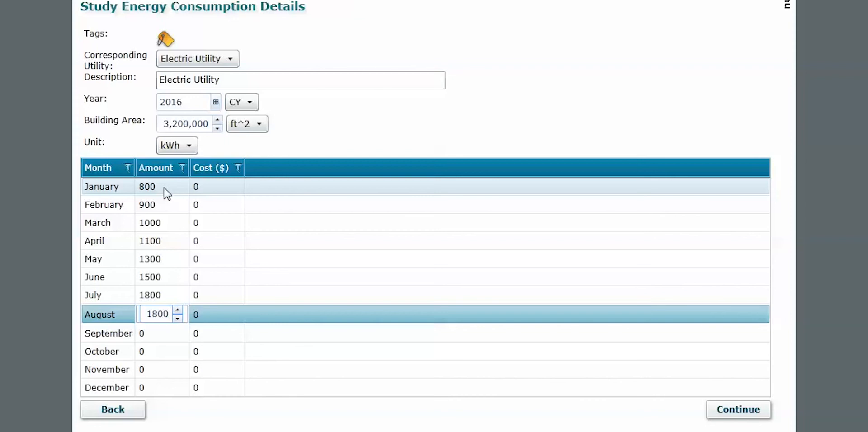
pyautogui.press('BackSpace')
pyautogui.press('BackSpace')
pyautogui.press('BackSpace')
pyautogui.press('BackSpace')
pyautogui.write('2000')
pyautogui.press('Return')
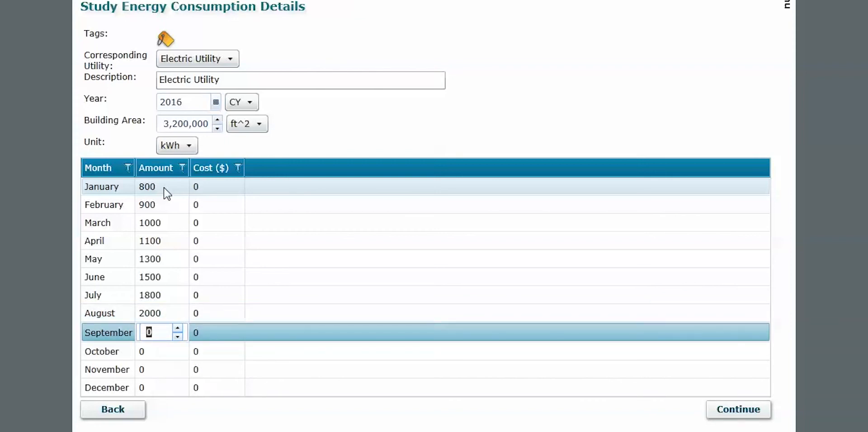
# Enter the September to December electricity amounts as 1700, 1500, 1100 and 900 kWh.
pyautogui.write('1700')
pyautogui.press('Return')
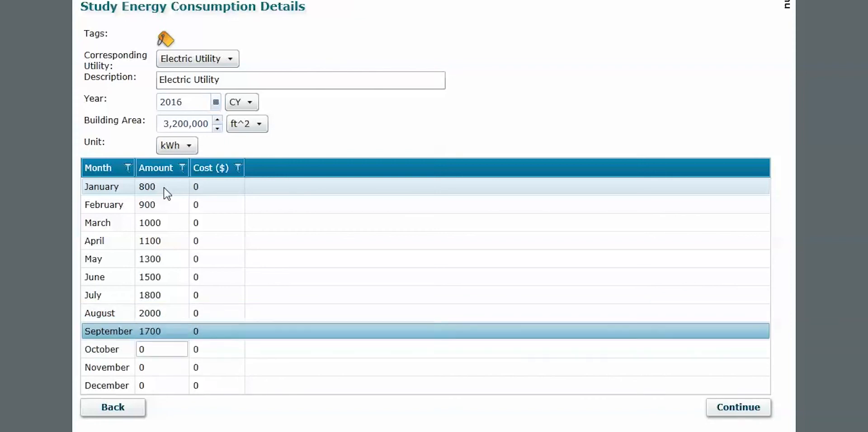
pyautogui.write('1500')
pyautogui.press('Return')
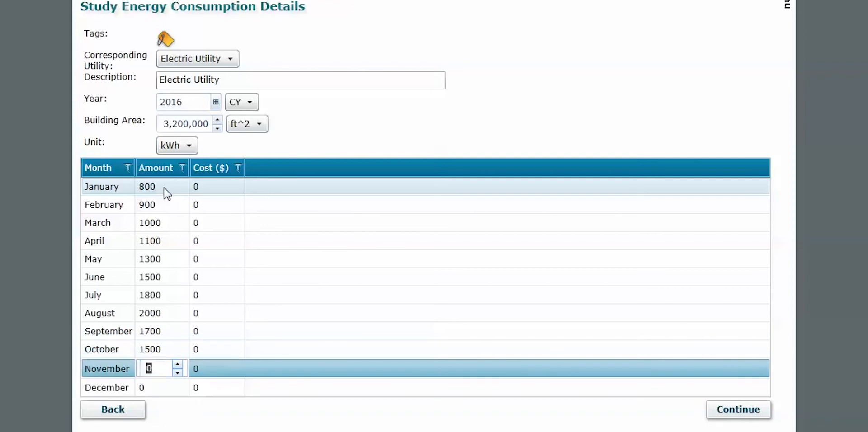
pyautogui.write('1100')
pyautogui.press('Return')
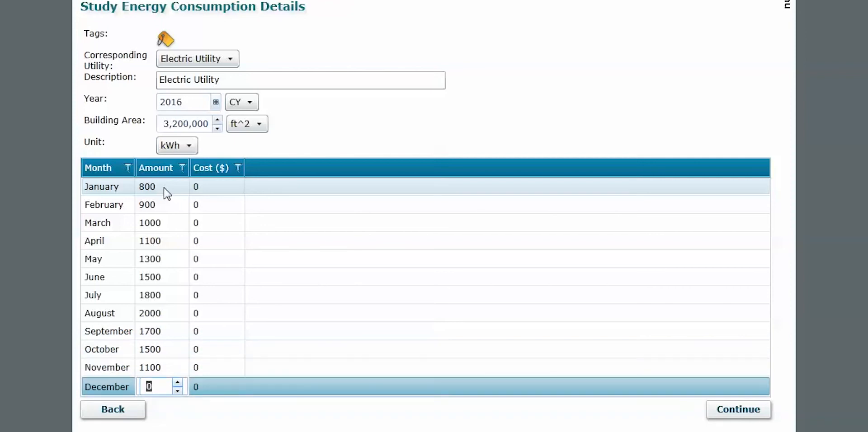
pyautogui.write('900')
pyautogui.press('Return')
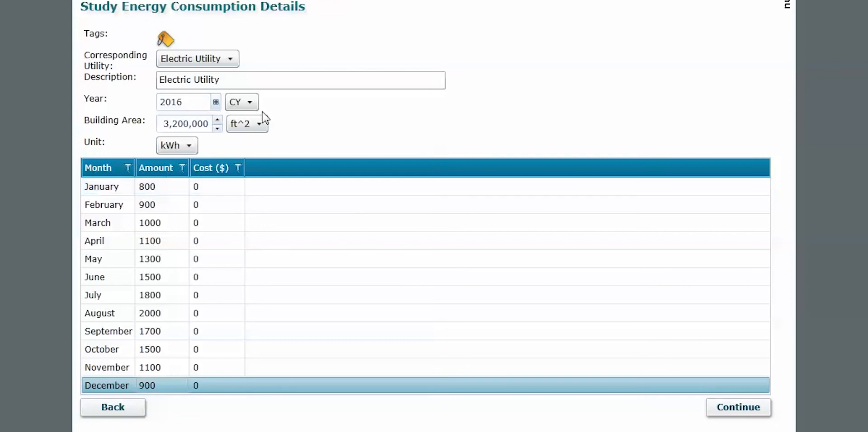
# Enter the January to April electricity costs as $80, $90, $100 and $110.
pyautogui.click(215, 187)
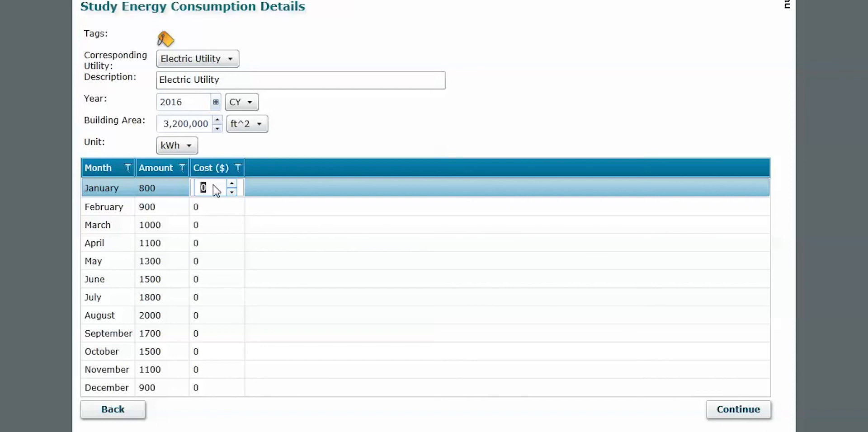
pyautogui.write('80')
pyautogui.press('Tab')
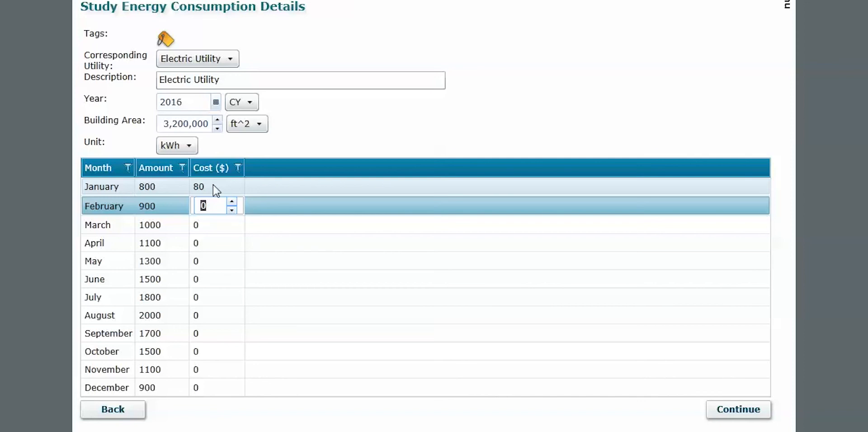
pyautogui.write('900')
pyautogui.press('BackSpace')
pyautogui.press('Return')
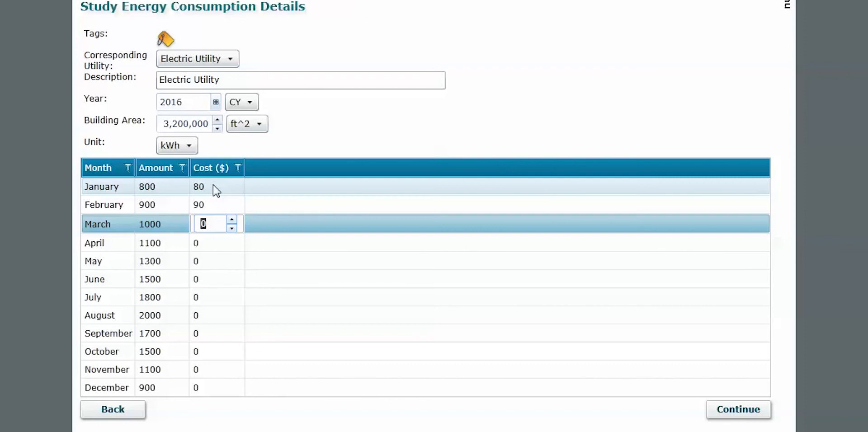
pyautogui.write('100')
pyautogui.press('Return')
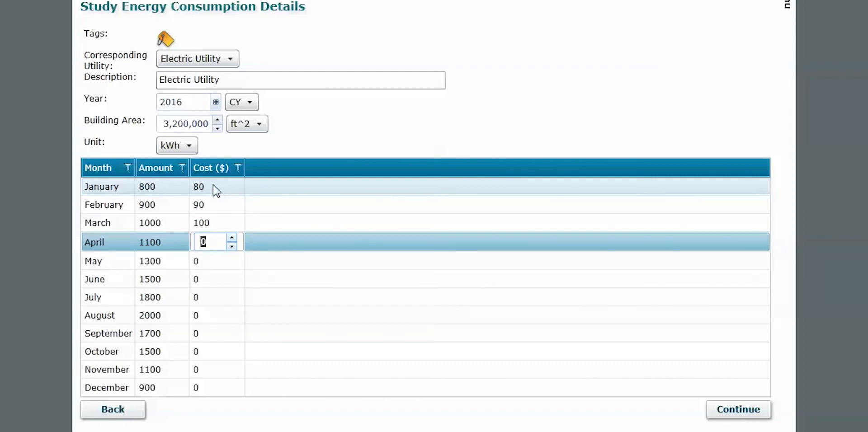
pyautogui.write('110')
pyautogui.press('Return')
# Enter the May to August electricity costs as $130, $150, $180 and $200.
pyautogui.write('130')
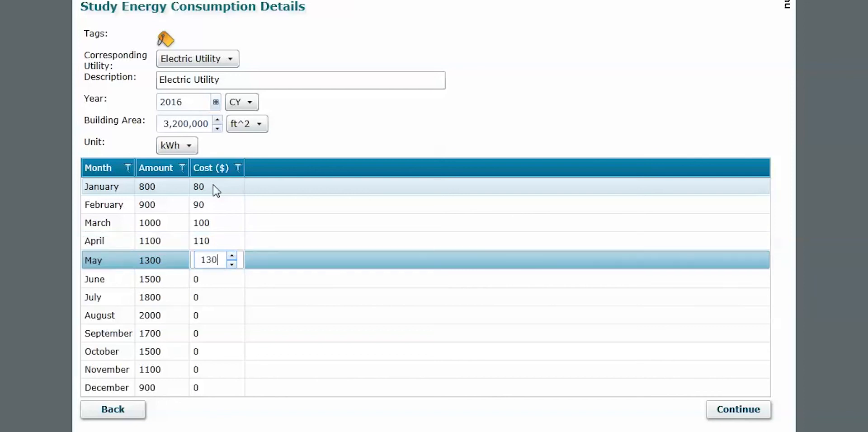
pyautogui.press('Return')
pyautogui.write('150')
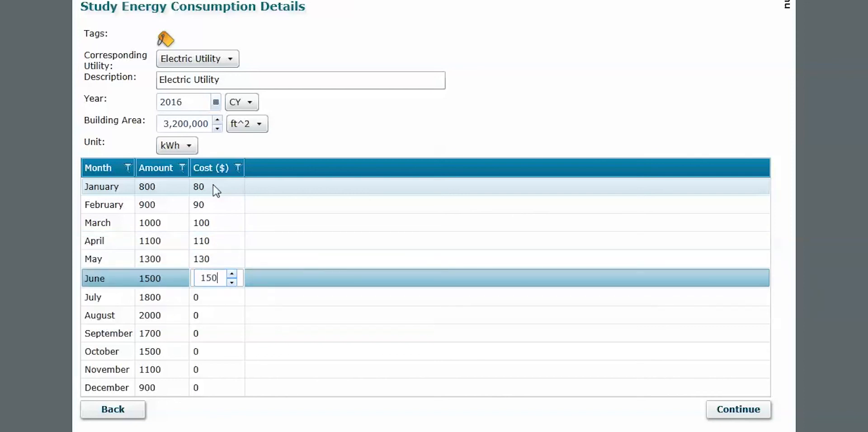
pyautogui.press('Return')
pyautogui.write('180')
pyautogui.press('Return')
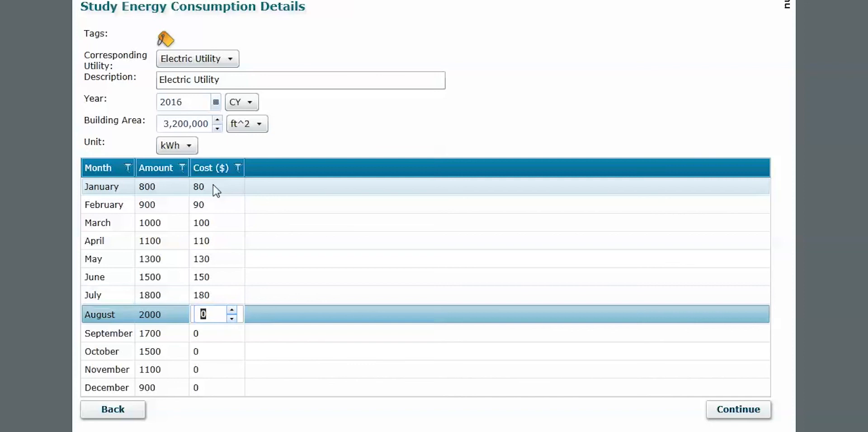
pyautogui.write('200')
# Enter the September to December electricity costs as $170, $150, $110 and $90, and submit the consumption entry.
pyautogui.write('170')
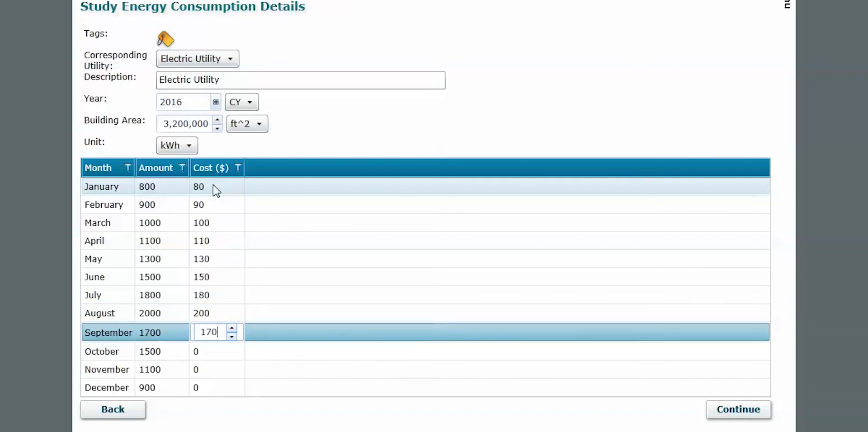
pyautogui.press('Return')
pyautogui.write('150')
pyautogui.press('Return')
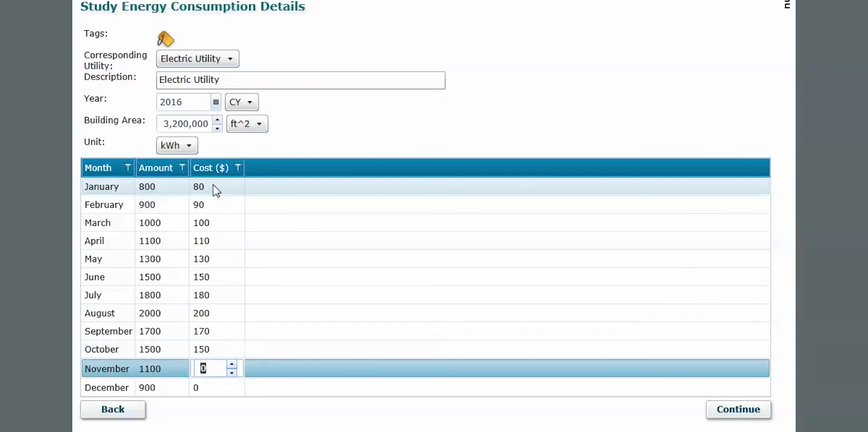
pyautogui.write('110')
pyautogui.press('Return')
pyautogui.write('90')
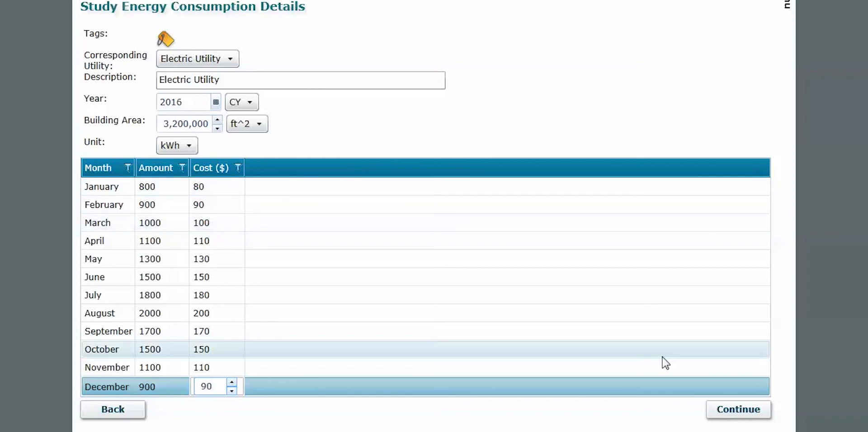
pyautogui.click(754, 412)
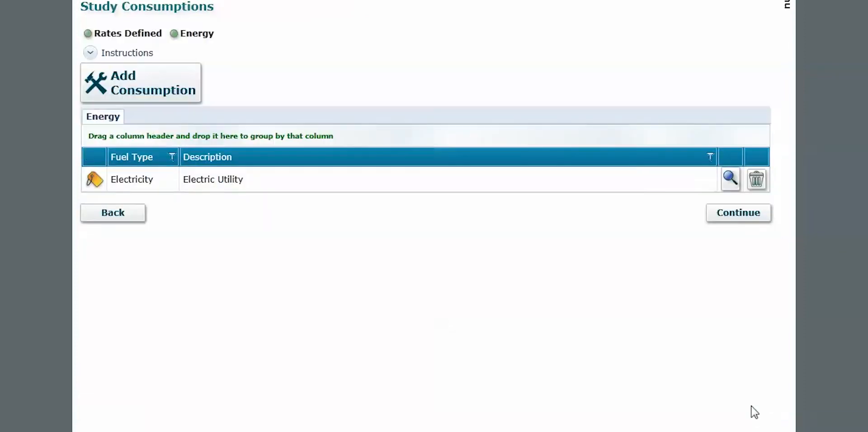
# Add another energy consumption entry with Natural Gas as its fuel type.
pyautogui.click(156, 96)
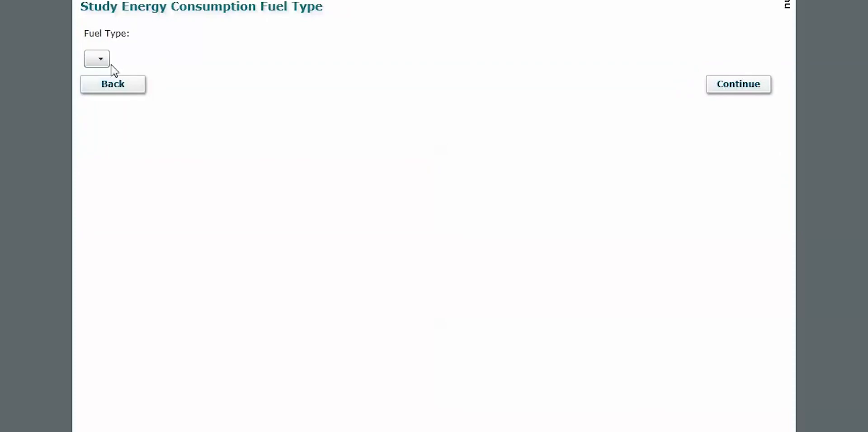
pyautogui.click(98, 60)
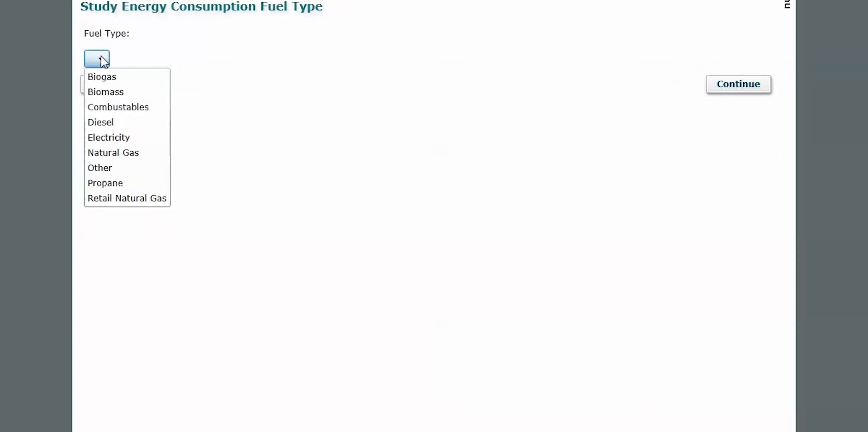
pyautogui.click(114, 153)
pyautogui.click(746, 85)
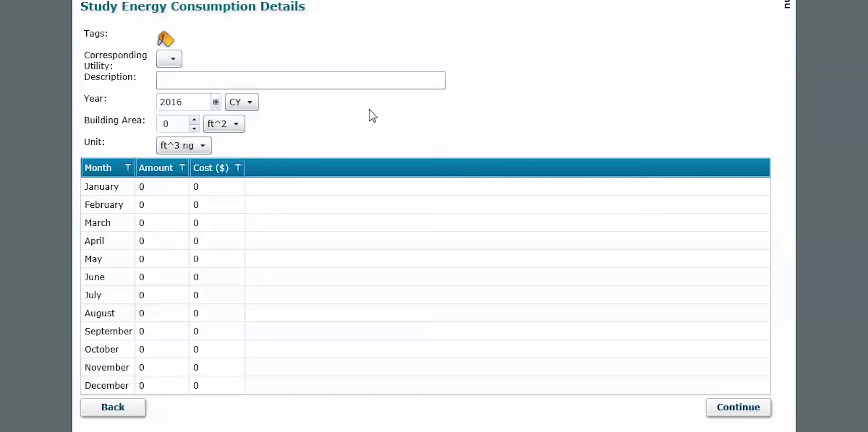
# Link the consumption entry to the Natural Gas Utility and enter "Natural Gas Utility" as its description.
pyautogui.click(223, 81)
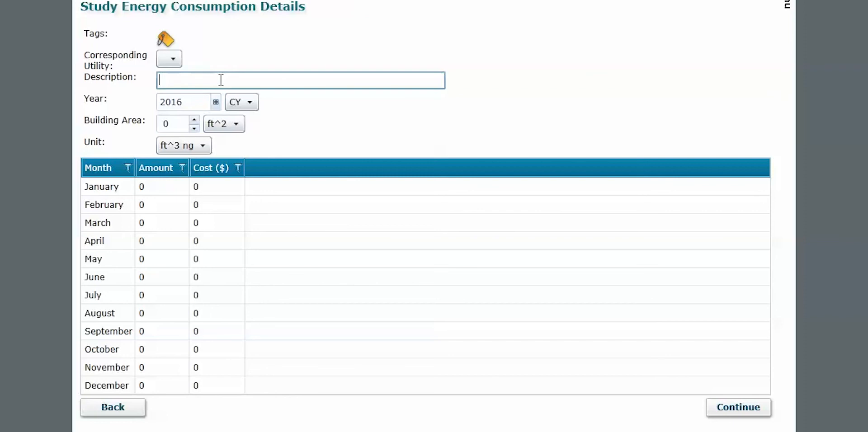
pyautogui.click(170, 60)
pyautogui.click(183, 93)
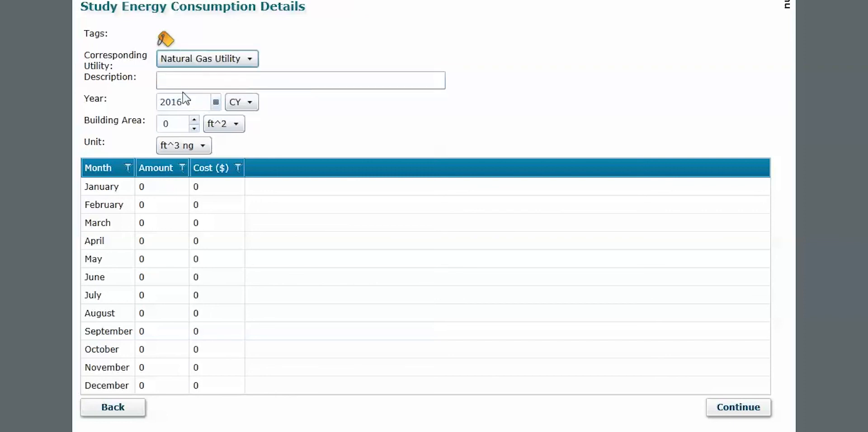
pyautogui.click(178, 82)
pyautogui.write('Natural')
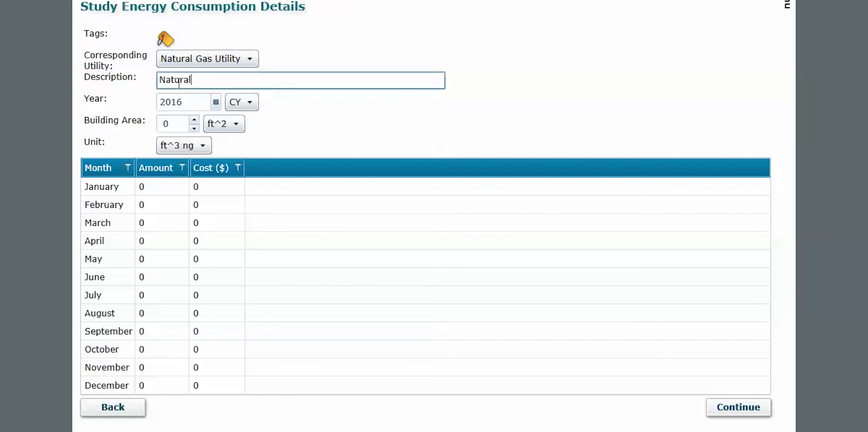
pyautogui.write(' Gas Utility')
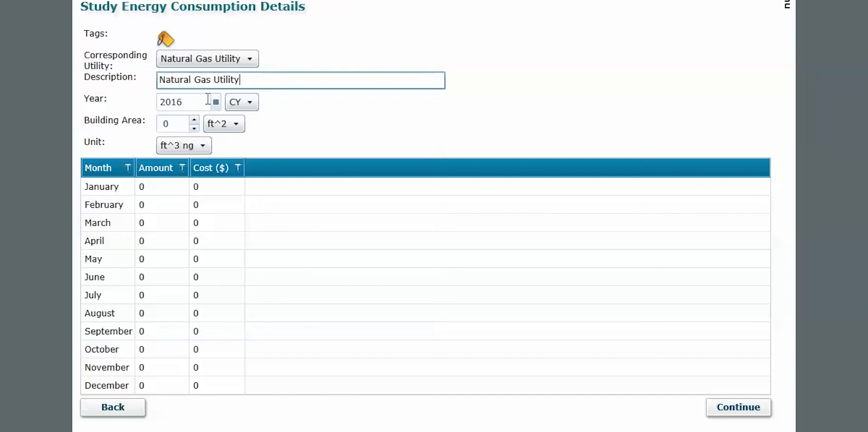
# Set the building area to 3,200,000 ft^2 and the consumption unit to therm.
pyautogui.click(178, 127)
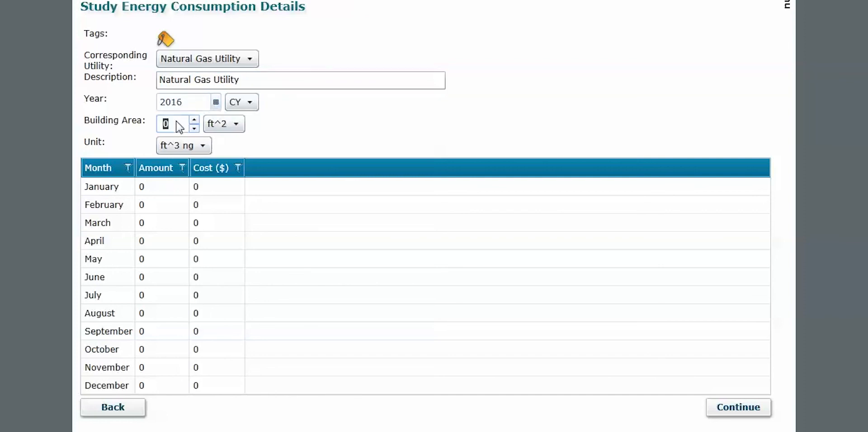
pyautogui.write('3200000')
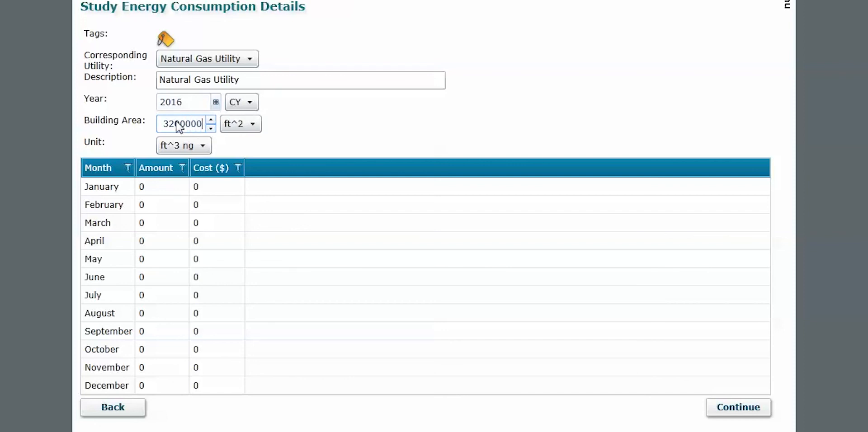
pyautogui.click(326, 123)
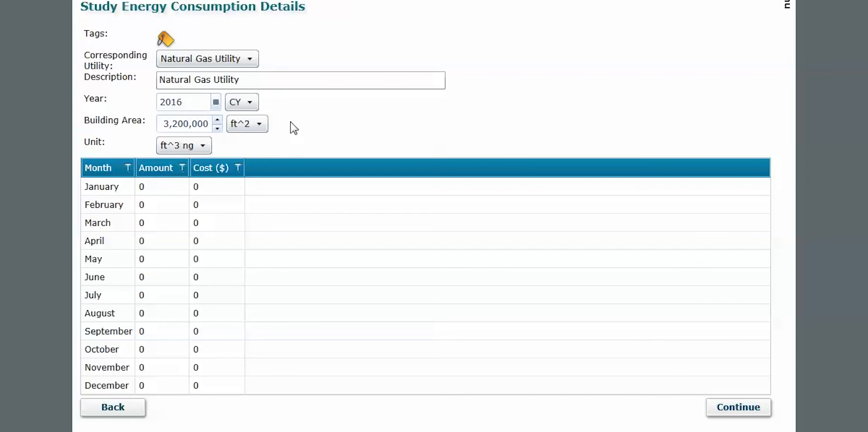
pyautogui.click(205, 148)
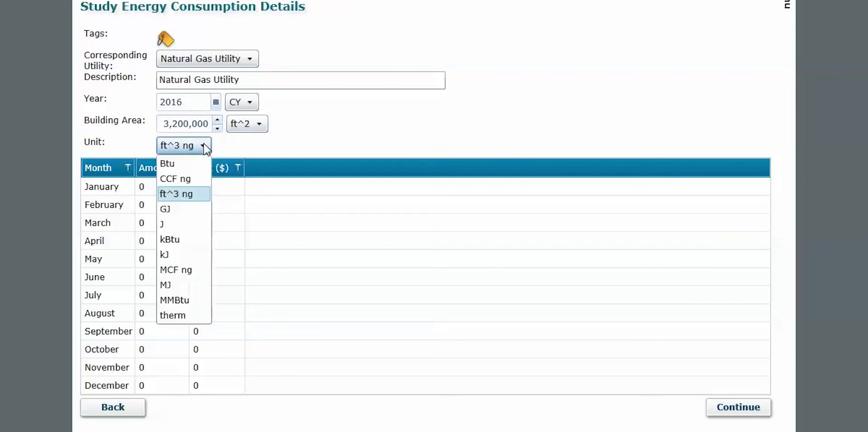
pyautogui.click(173, 316)
# Enter the January to April natural gas amounts as 2000, 2100, 1800 and 1600 therms.
pyautogui.click(153, 192)
pyautogui.click(155, 187)
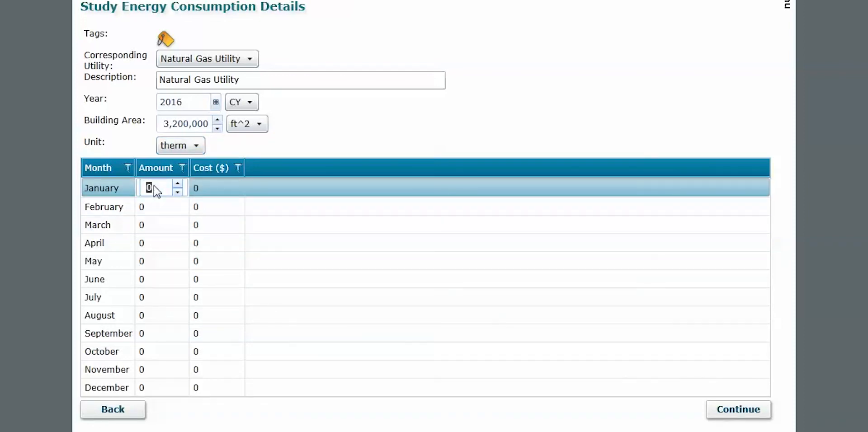
pyautogui.write('2000')
pyautogui.press('Return')
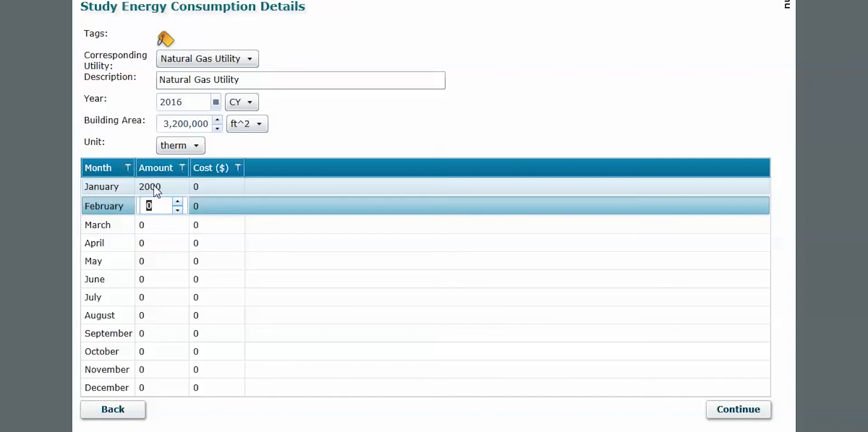
pyautogui.write('2100')
pyautogui.press('Return')
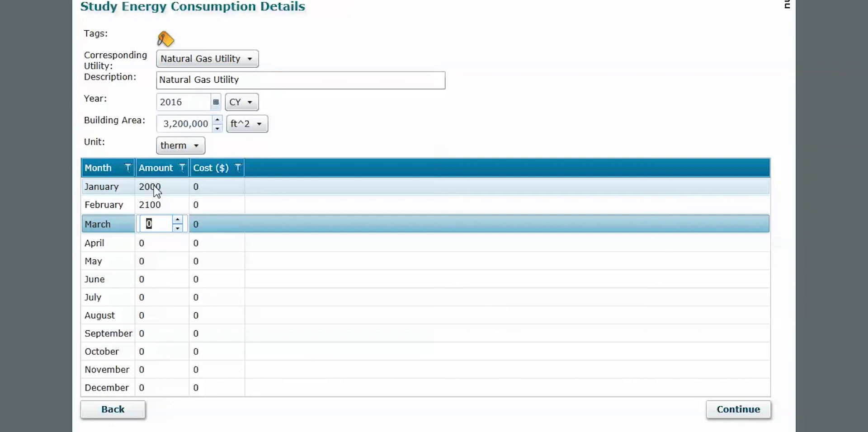
pyautogui.write('1800')
pyautogui.press('Return')
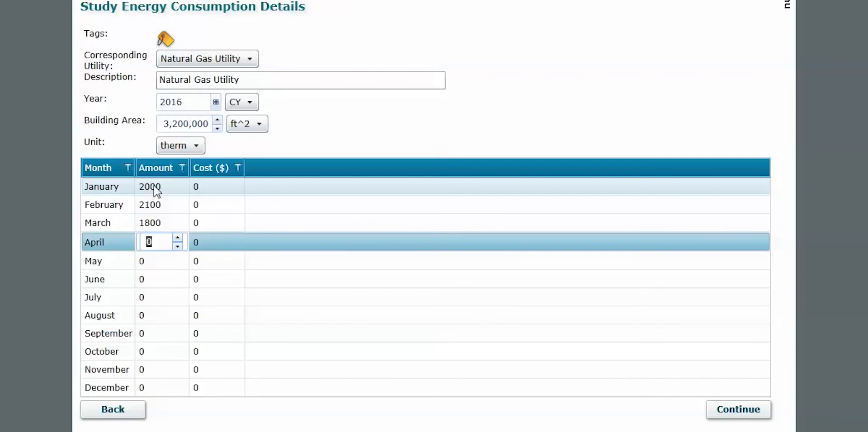
pyautogui.write('1600')
pyautogui.press('Return')
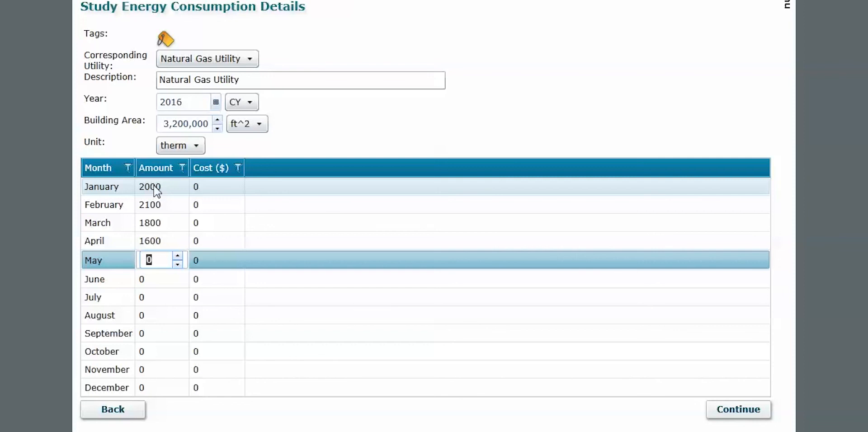
# Enter the May to August natural gas amounts as 1200, 1000, 900 and 900 therms.
pyautogui.write('1200')
pyautogui.press('Return')
pyautogui.write('1000')
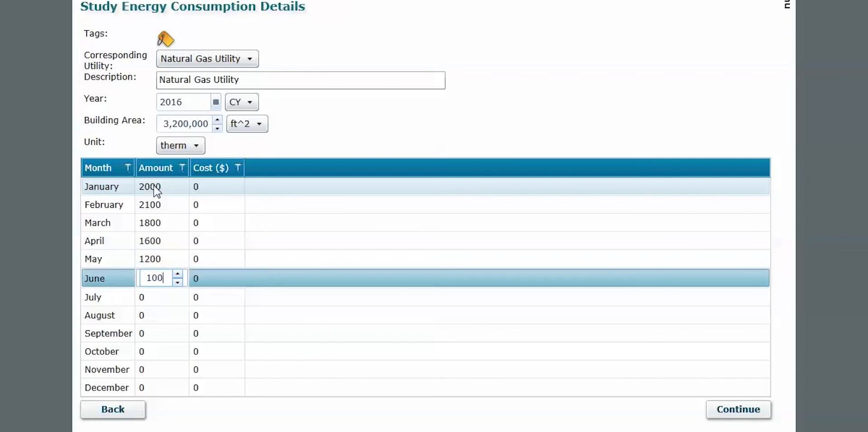
pyautogui.press('Return')
pyautogui.write('900')
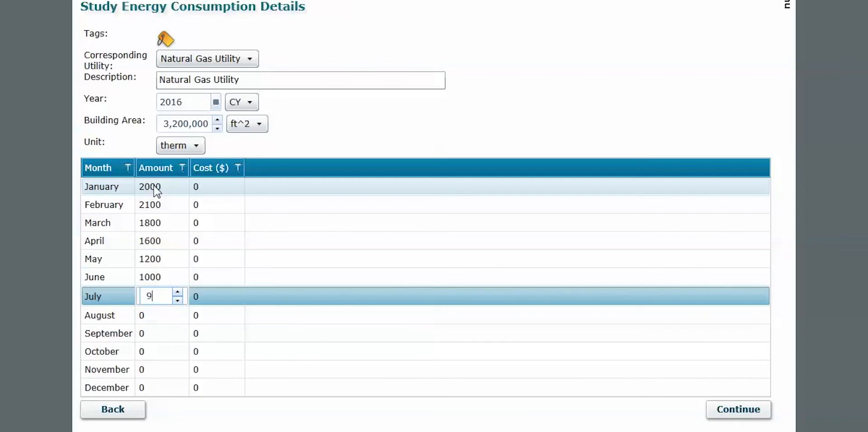
pyautogui.press('Return')
pyautogui.write('900')
pyautogui.press('Return')
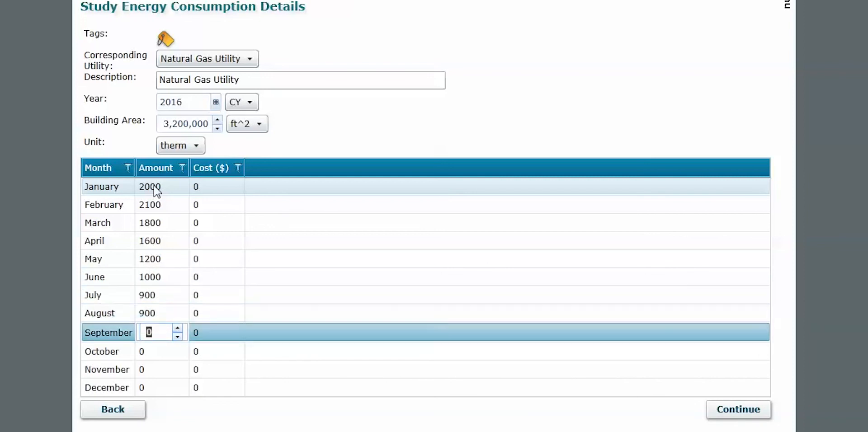
# Enter the September to December natural gas amounts as 900, 1100, 1300 and 1700 therms.
pyautogui.write('900')
pyautogui.press('Return')
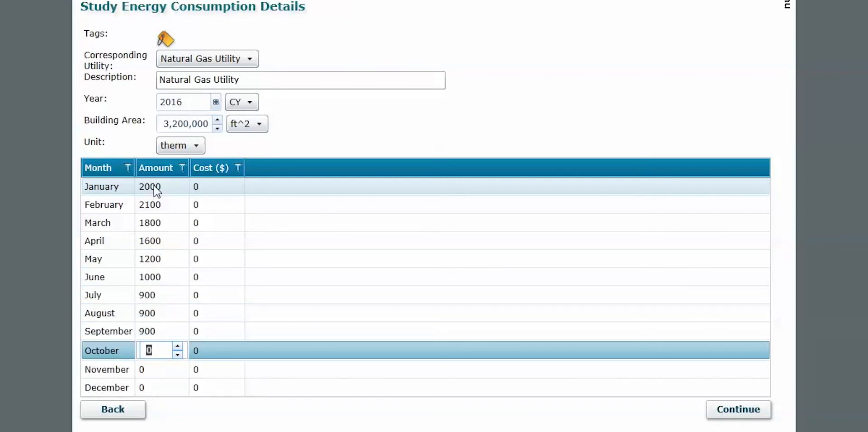
pyautogui.write('1100')
pyautogui.press('Return')
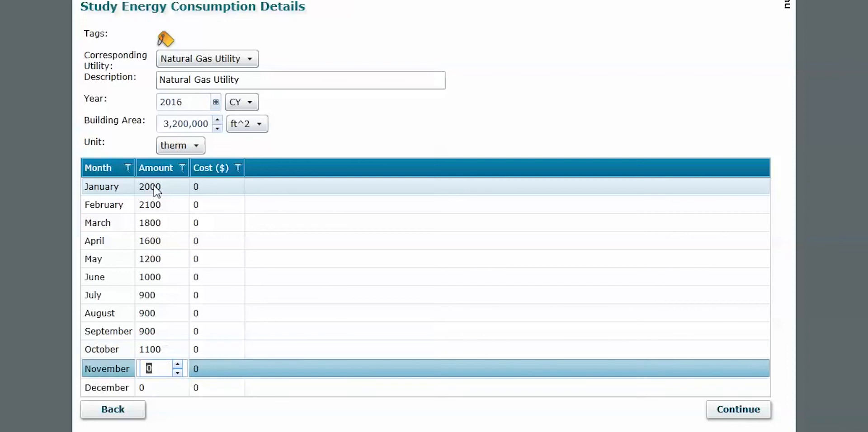
pyautogui.write('1300')
pyautogui.press('Return')
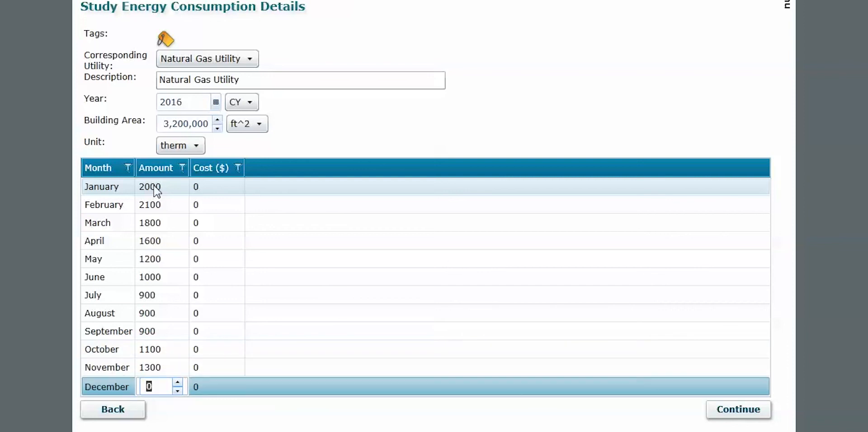
pyautogui.write('1700')
pyautogui.press('Return')
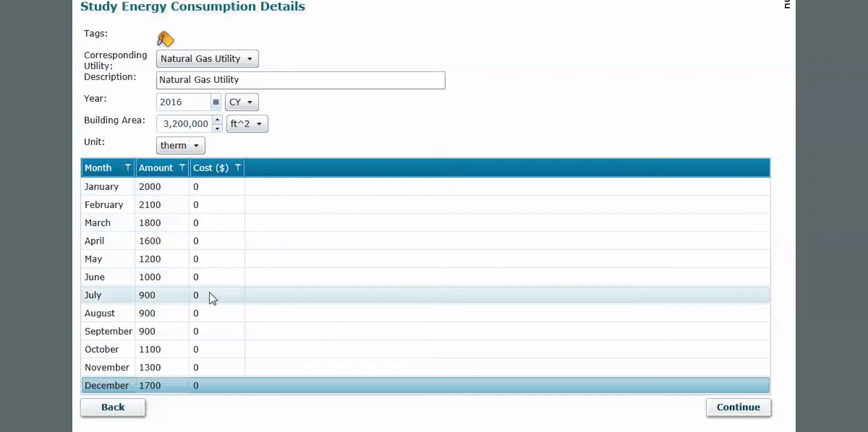
# Enter the January to April natural gas costs as $2000, $2100, $1800 and $1600.
pyautogui.click(216, 189)
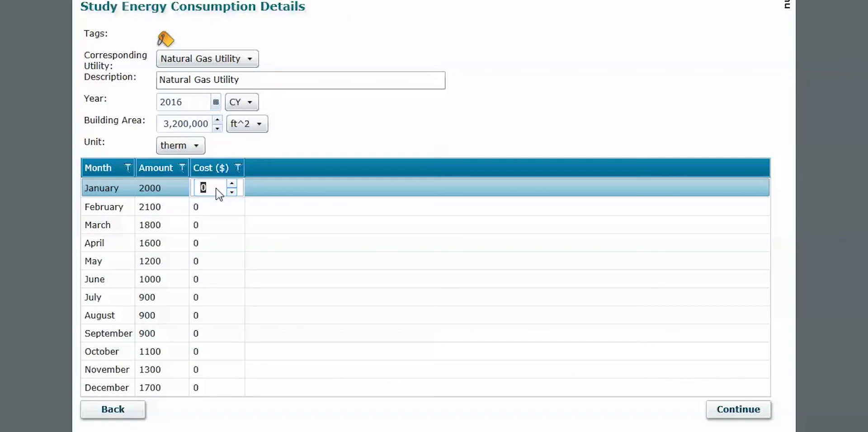
pyautogui.write('2000')
pyautogui.press('Return')
pyautogui.write('2100')
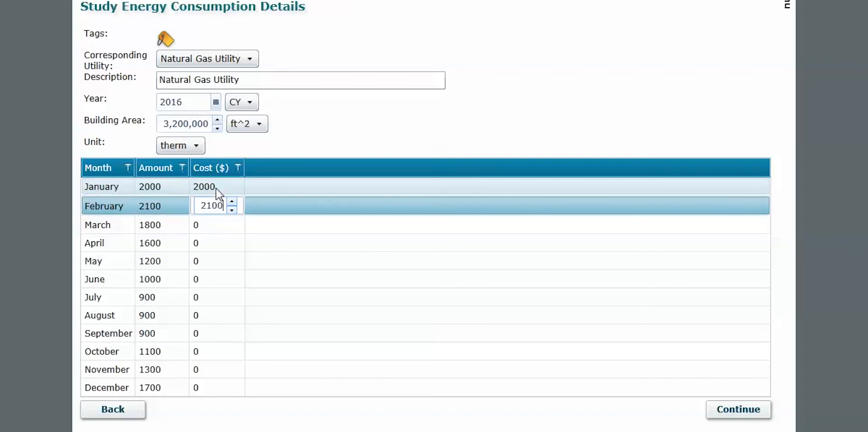
pyautogui.press('Return')
pyautogui.write('1800')
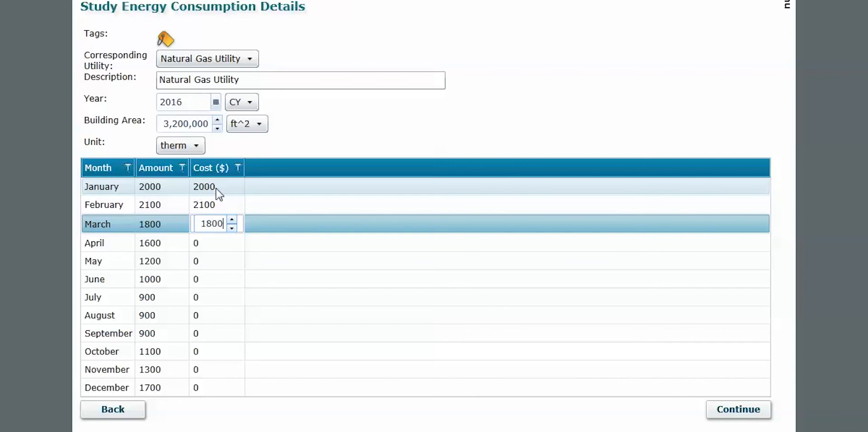
pyautogui.press('Return')
pyautogui.write('1600')
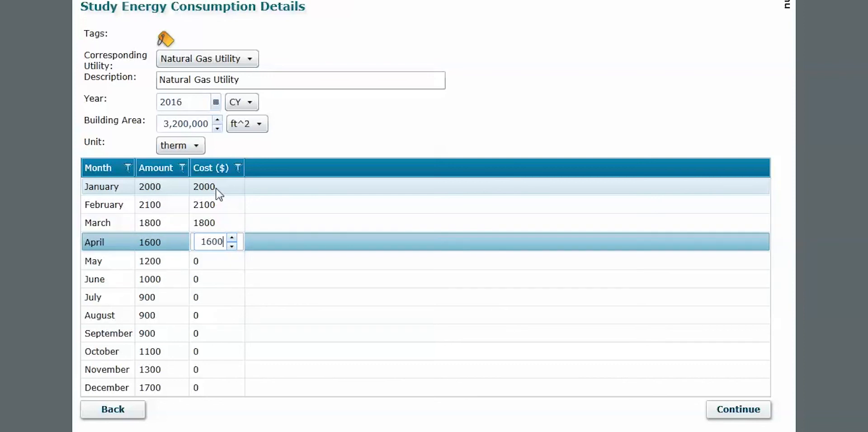
pyautogui.press('Return')
# Enter the May to August natural gas costs as $1200, $1000, $900 and $900.
pyautogui.write('1200')
pyautogui.press('Return')
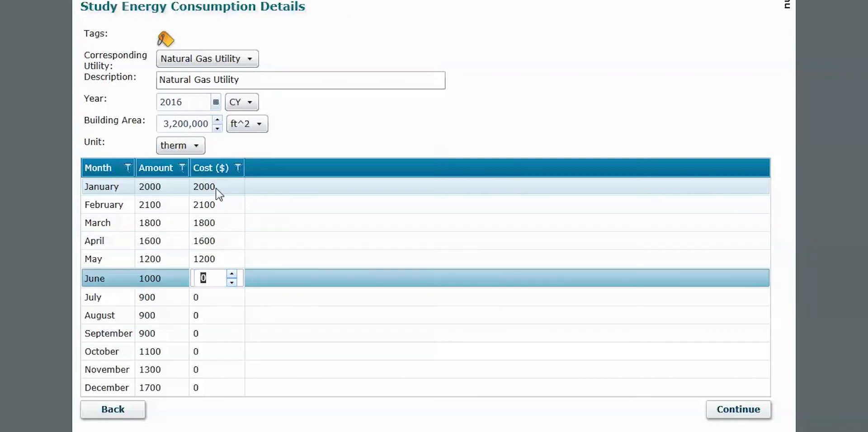
pyautogui.write('1000')
pyautogui.press('Return')
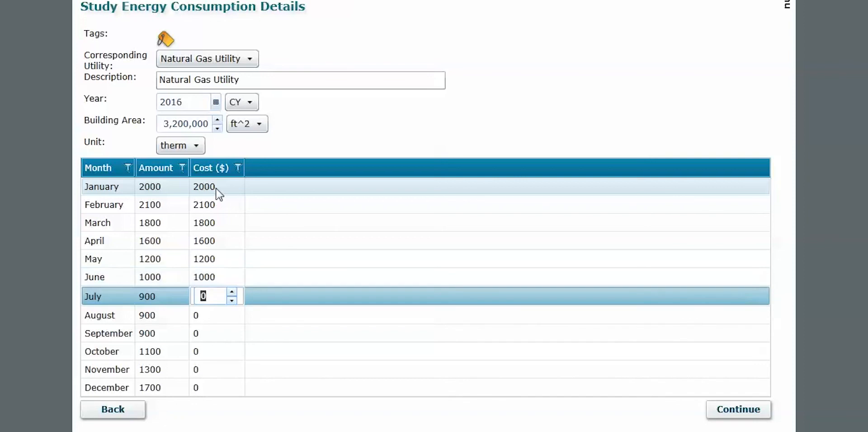
pyautogui.write('900')
pyautogui.press('Return')
pyautogui.write('900')
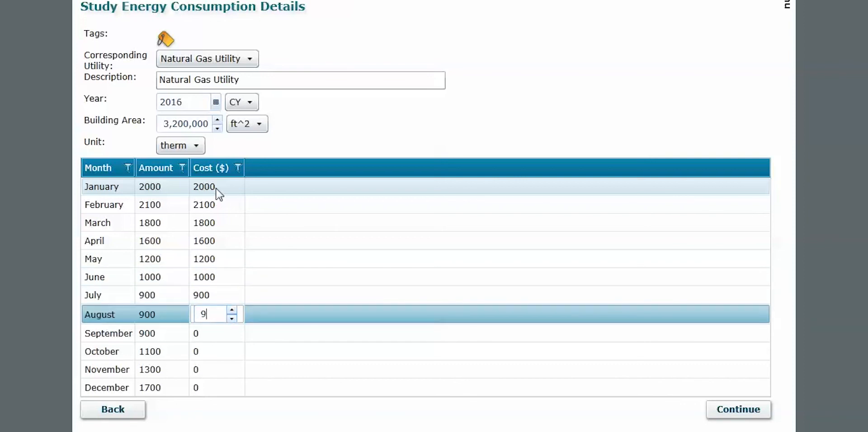
pyautogui.press('Return')
# Enter the September to December natural gas costs as $900, $1100, $1300 and $1700, and submit the consumption entry.
pyautogui.write('900')
pyautogui.press('Return')
pyautogui.write('1100')
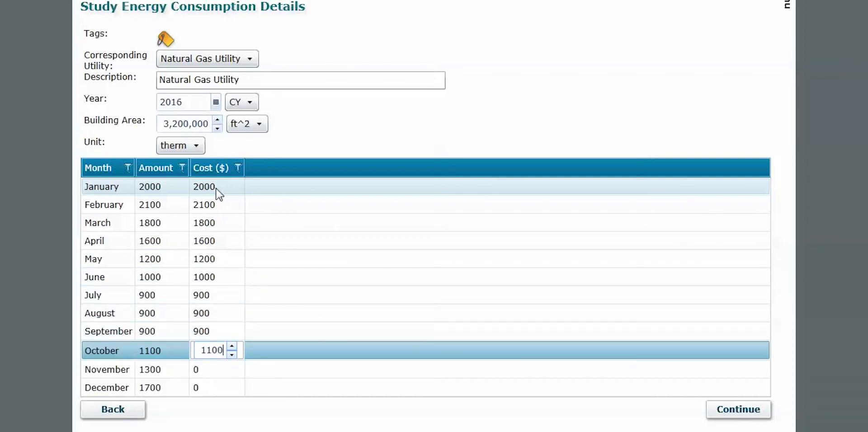
pyautogui.press('Return')
pyautogui.write('1300')
pyautogui.press('Return')
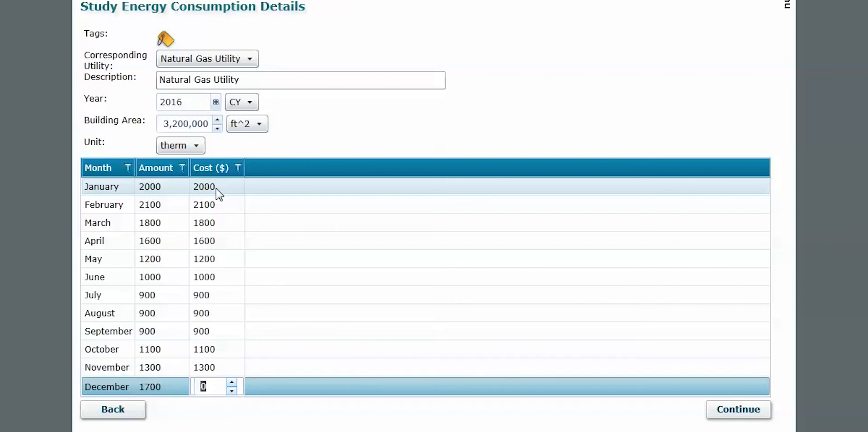
pyautogui.write('1700')
pyautogui.press('Return')
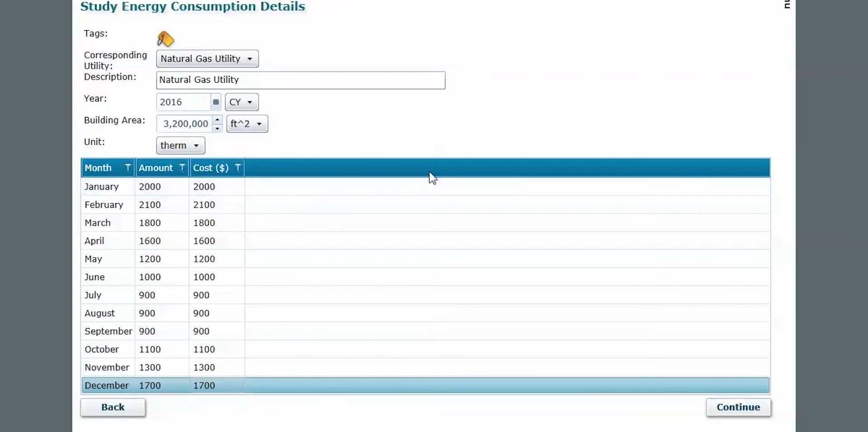
pyautogui.click(738, 408)
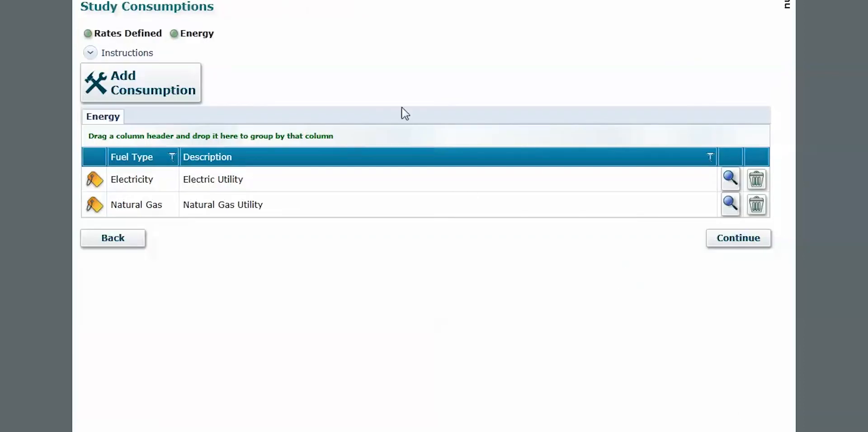